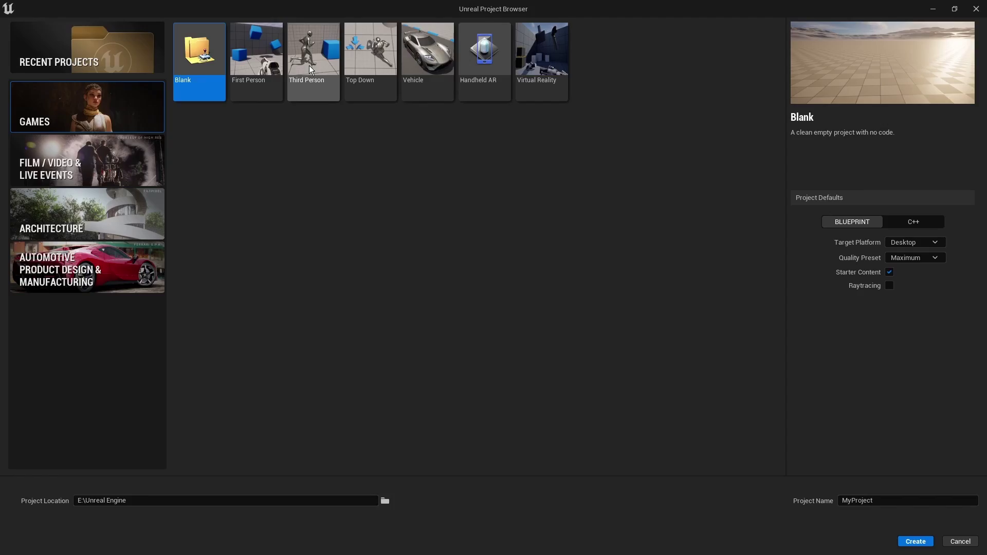
Step: Pick the Third Person template under Games for the new Blueprint project
click(309, 65)
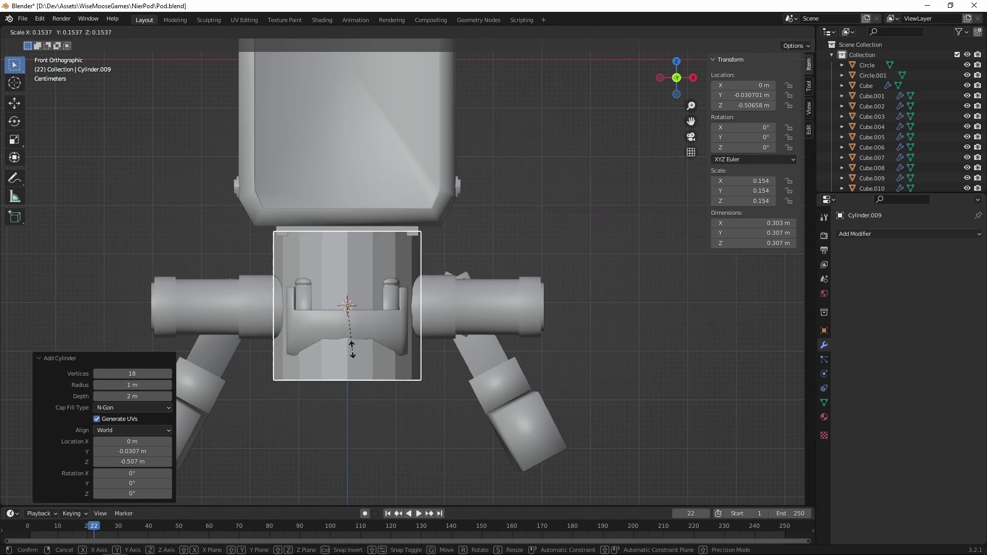
Step: Move the new cylinder vertically into place and mirror it across the pod's middle
key(g)
key(z)
click(507, 388)
click(907, 233)
click(773, 353)
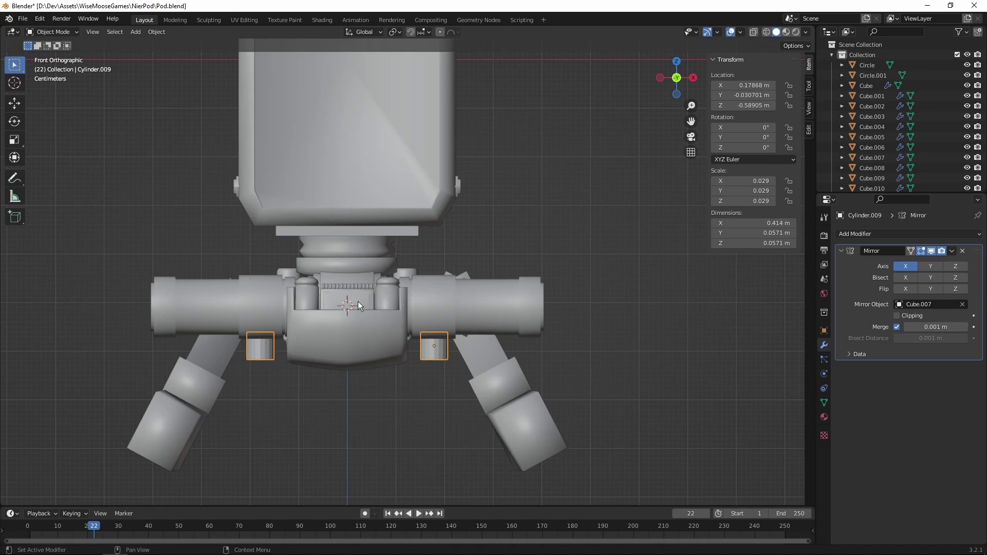
Step: Add a Bevel modifier to round the edges of the small elbow-shaped cylinder part
middle_drag(357, 302, 385, 286)
click(514, 366)
click(907, 234)
click(773, 274)
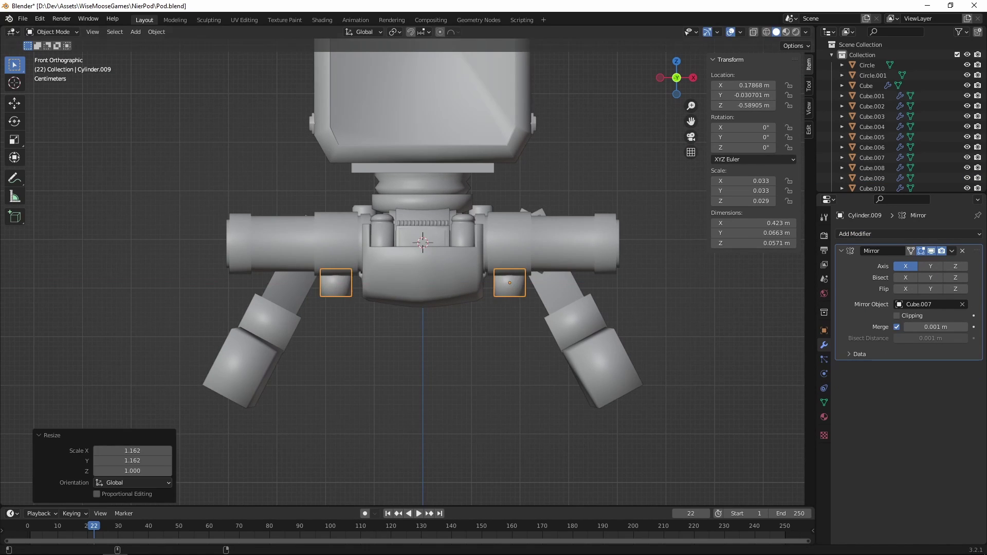
Step: In Edit Mode, lower the mirrored cylinder's geometry slightly along Z
key(Tab)
key(shift+z)
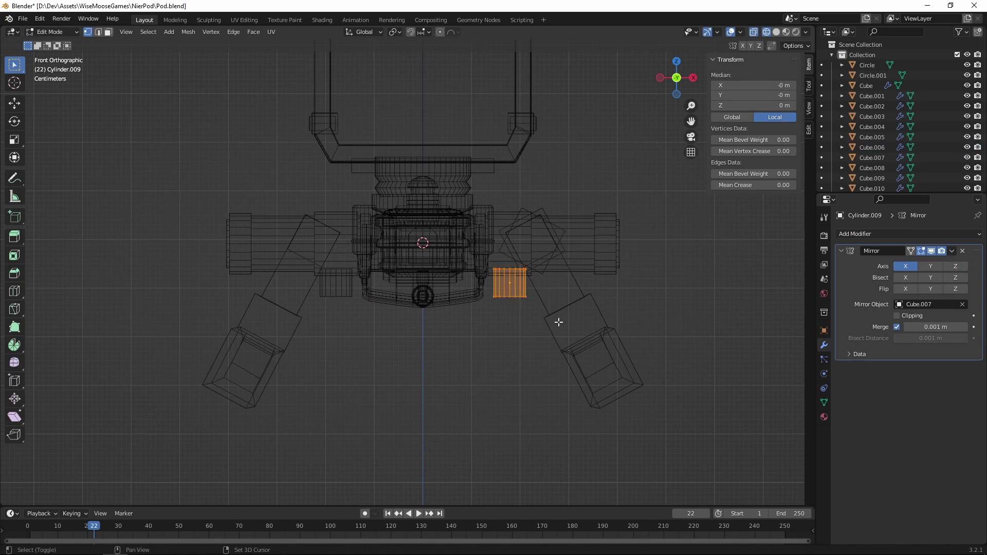
key(g)
key(z)
key(Return)
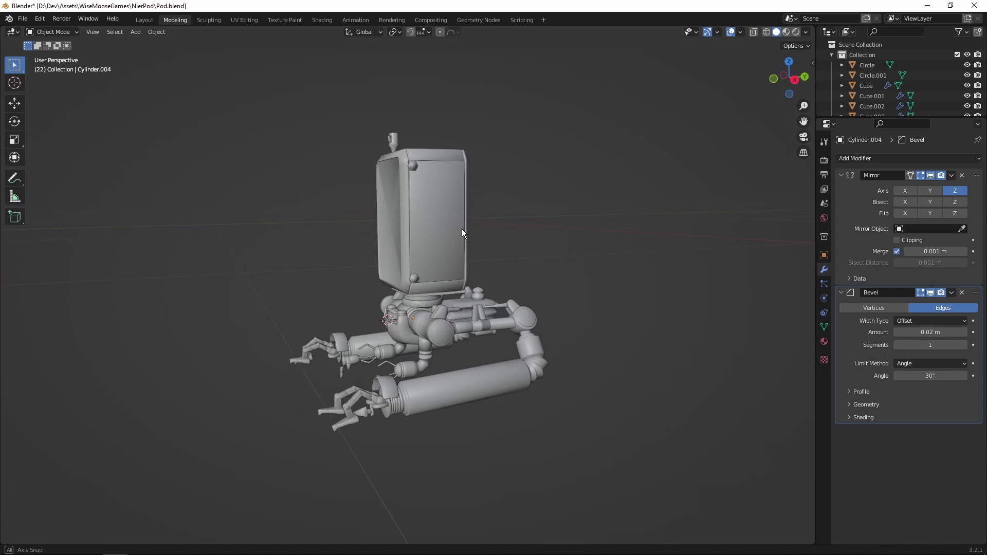
Step: Select the claw's hook and mirrored finger parts to refine them, then review the pod
middle_drag(461, 229, 514, 247)
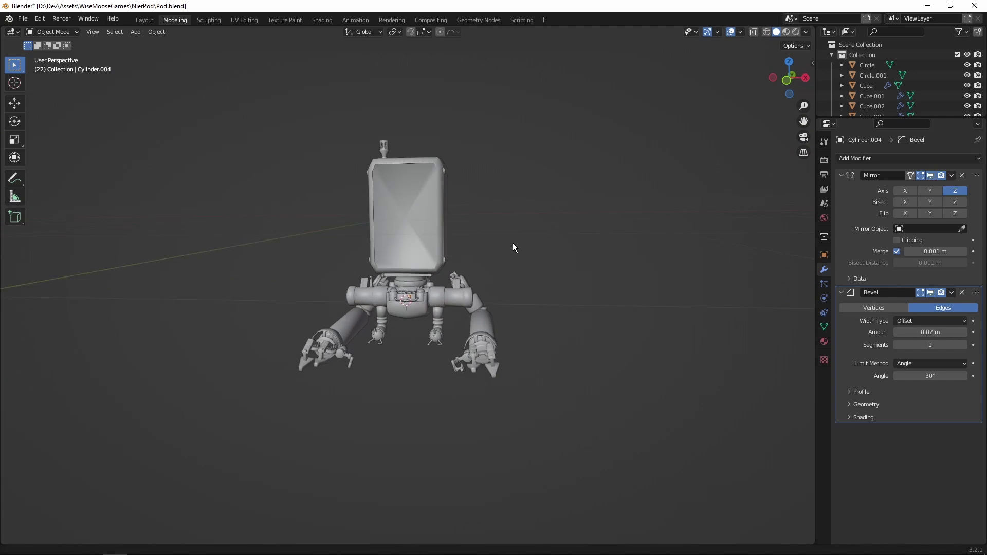
scroll(593, 322, up, 8)
click(572, 359)
click(594, 347)
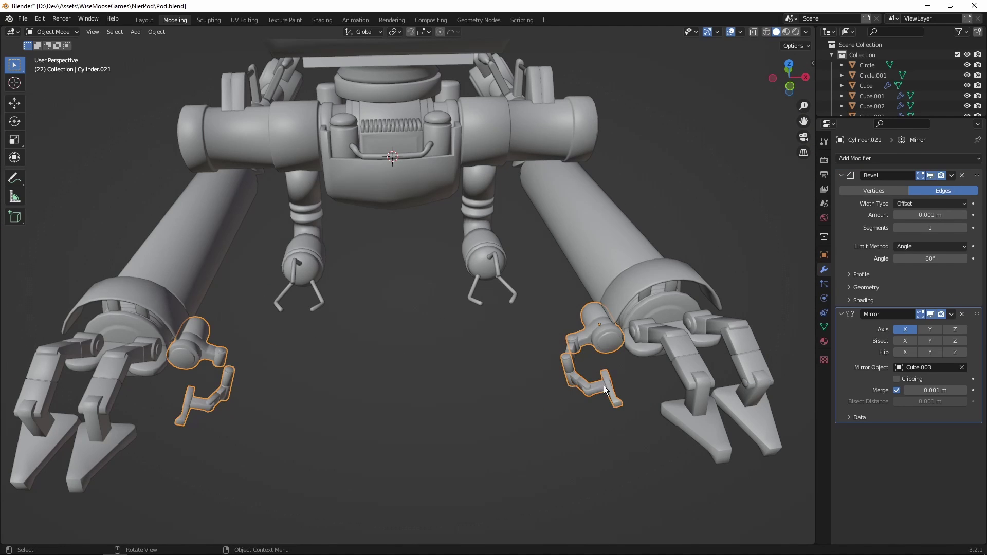
click(572, 347)
click(602, 335)
scroll(602, 335, down, 10)
middle_drag(602, 336, 684, 279)
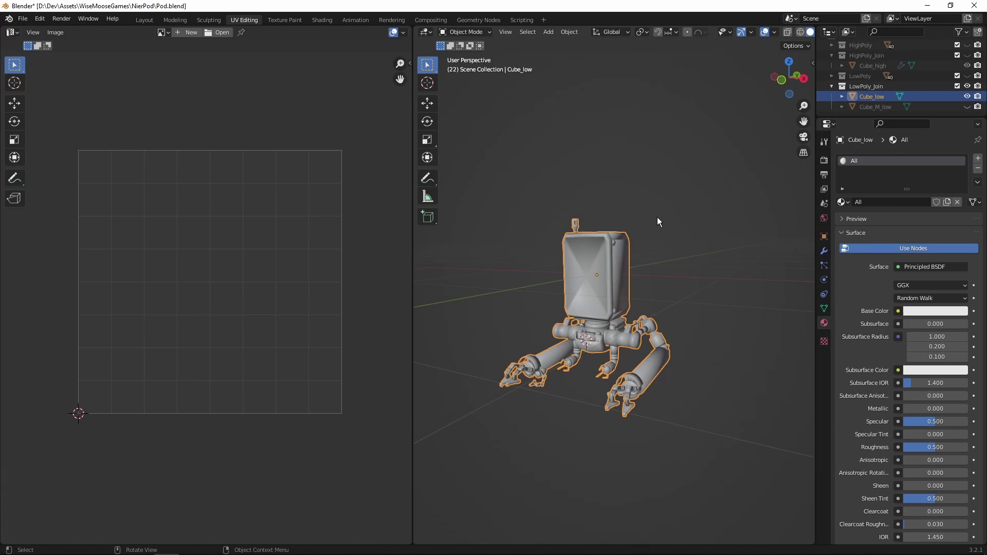
Step: Select the low-poly pod's entire mesh in Edit Mode for UV unwrapping, then inspect the painted pod
key(Tab)
key(a)
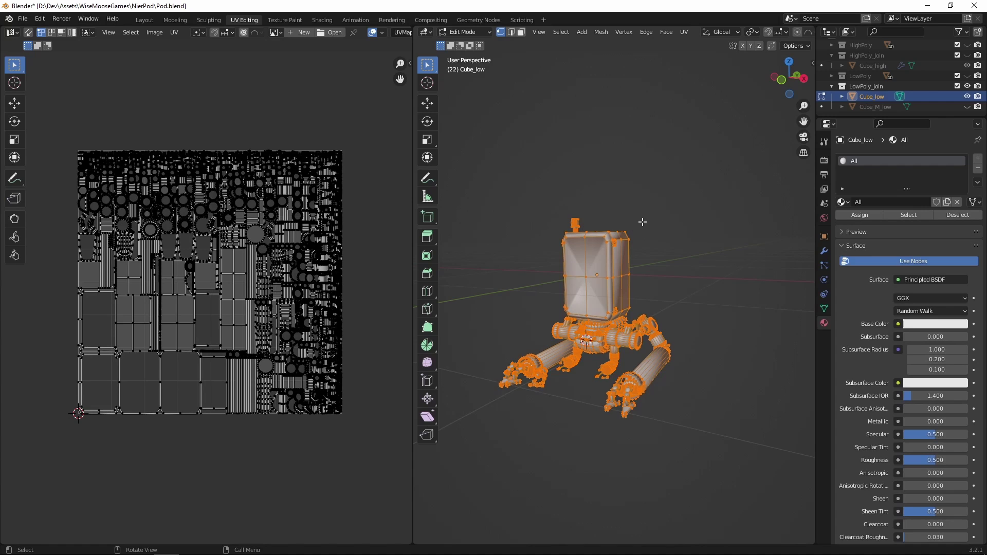
key(alt+a)
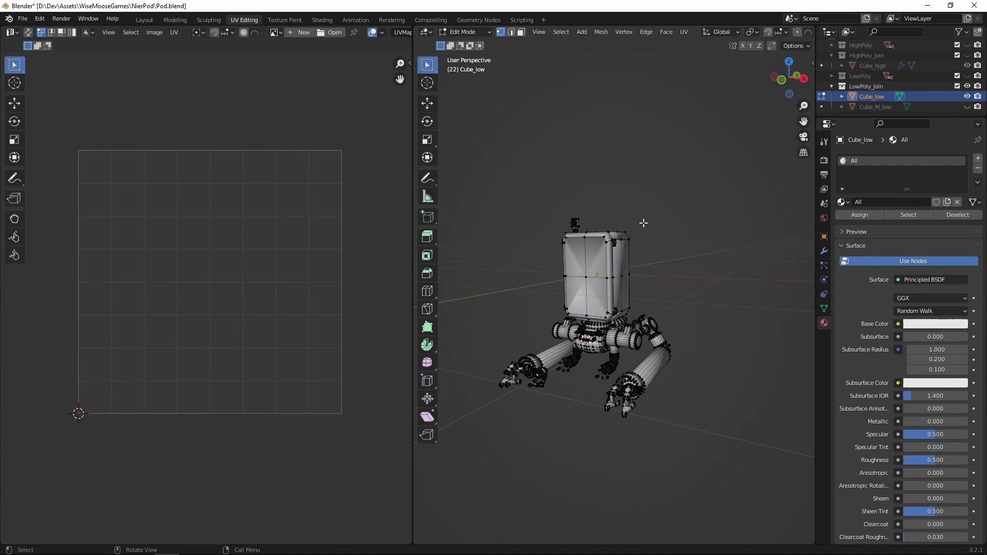
key(a)
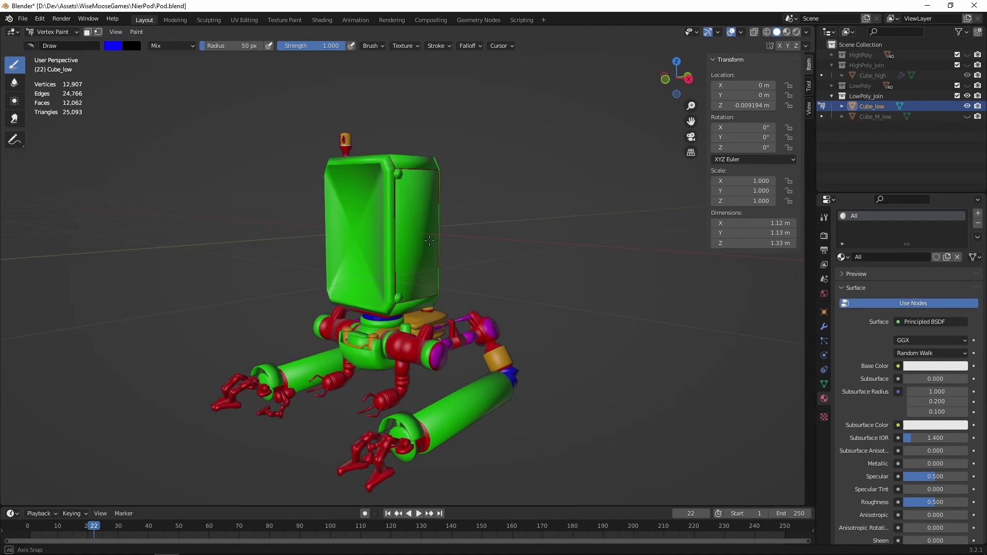
mouse_move(424, 240)
middle_down()
mouse_move(370, 251)
mouse_move(427, 241)
middle_up()
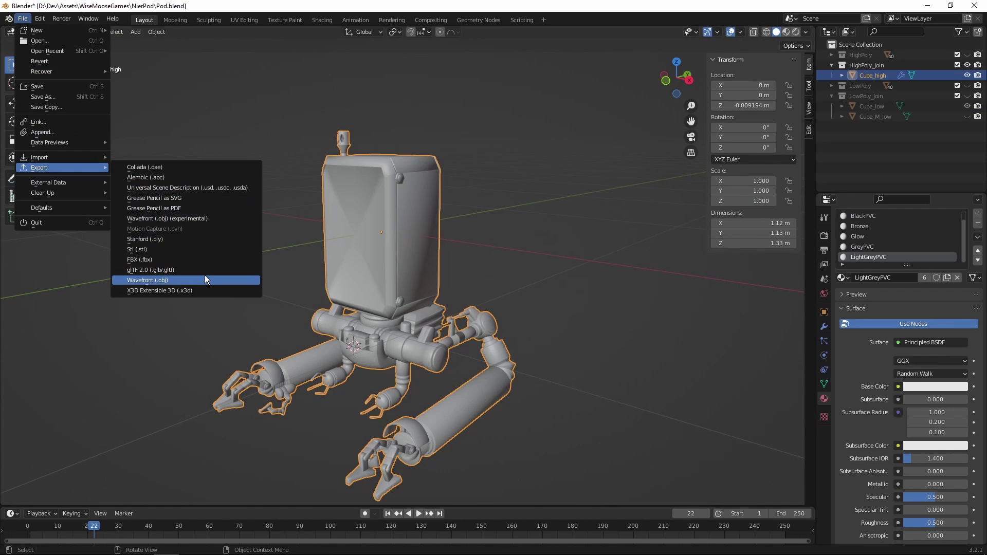
Step: Inspect the textured pod from several angles, then open texture export with the Unreal Engine 4 (Packed) template
click(205, 276)
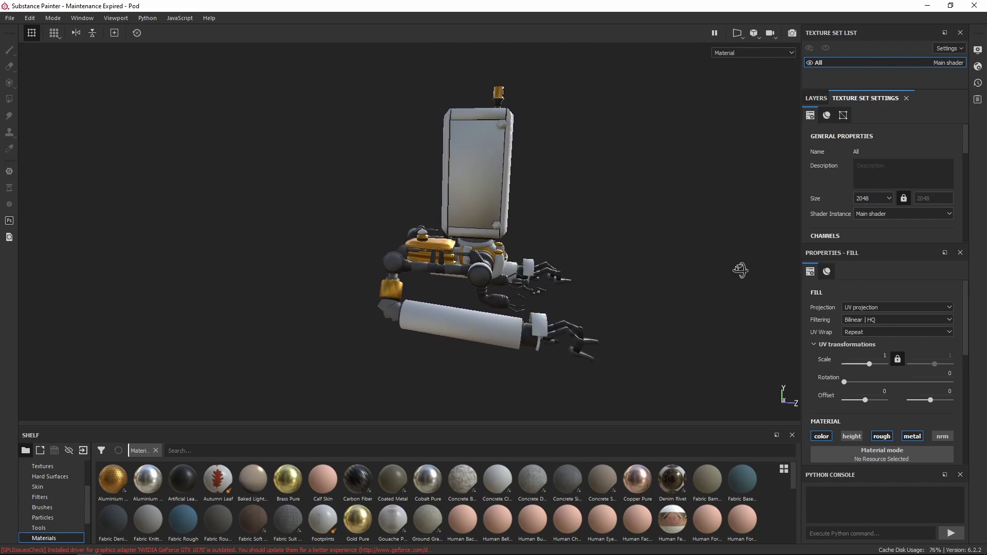
alt+drag(668, 267, 436, 259)
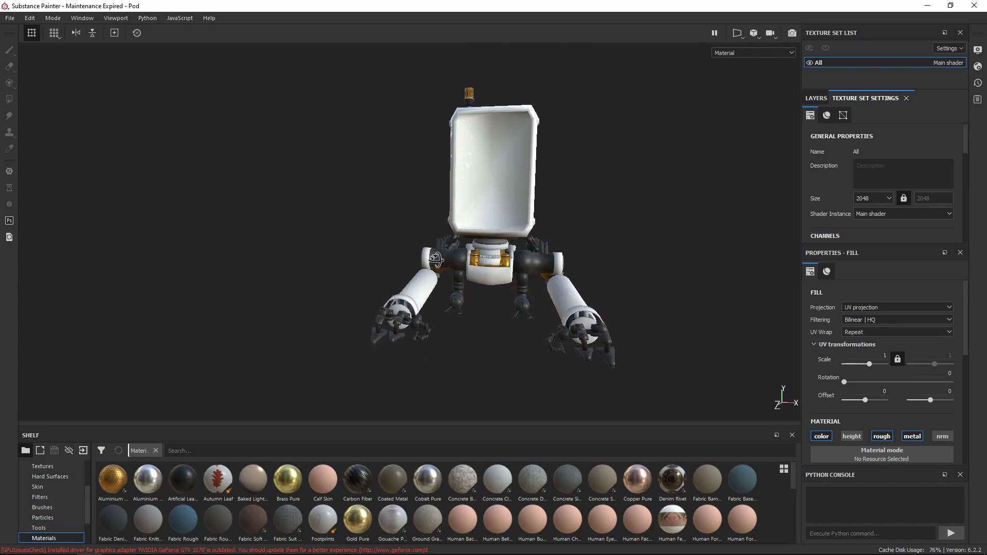
alt+drag(369, 259, 297, 254)
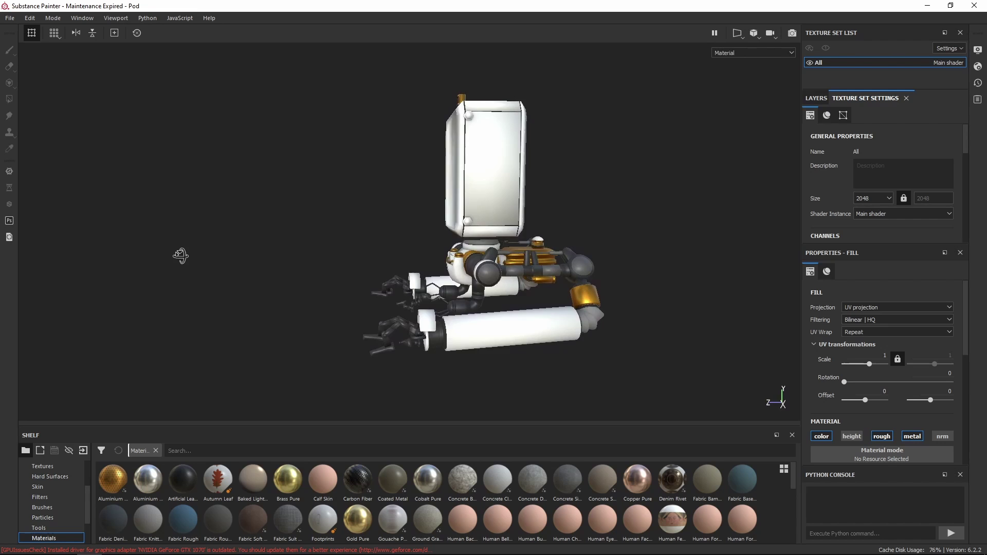
alt+drag(143, 250, 107, 244)
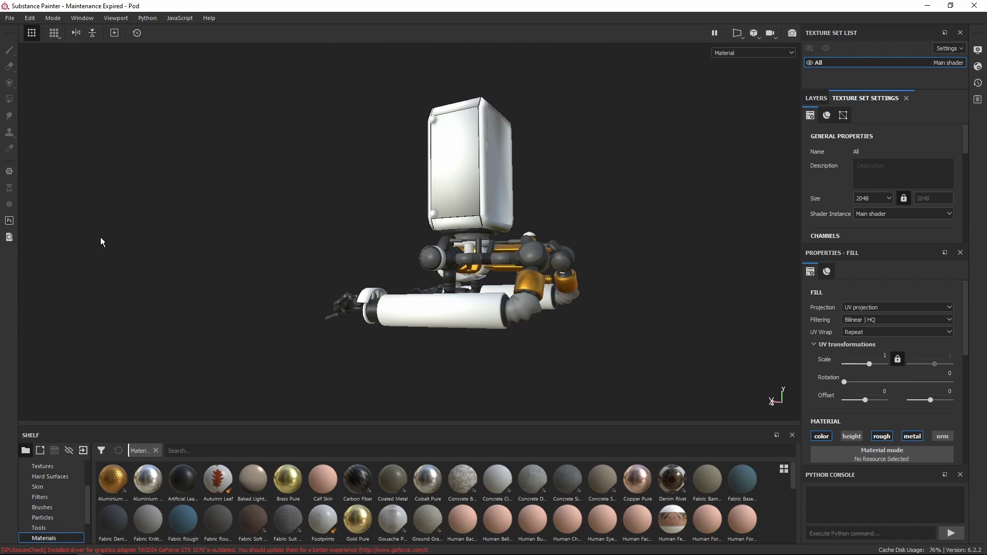
alt+drag(288, 224, 577, 250)
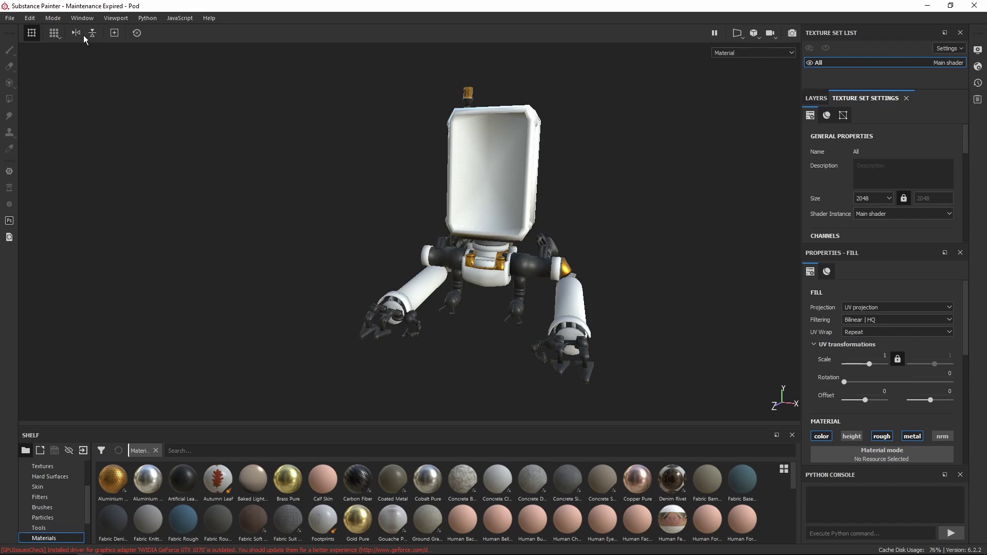
click(16, 17)
click(72, 200)
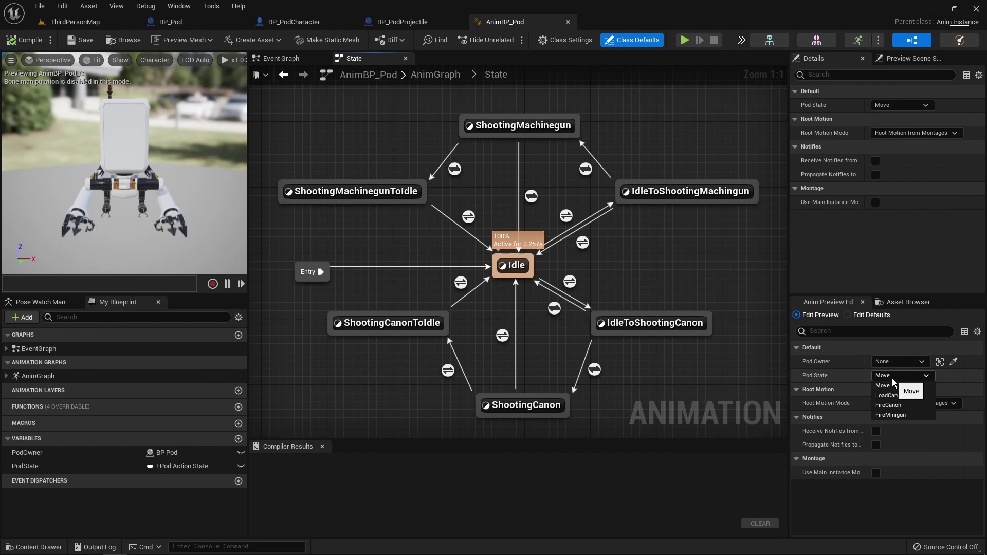
Step: Set the preview Pod State to FireCanon, then back to Move
click(897, 405)
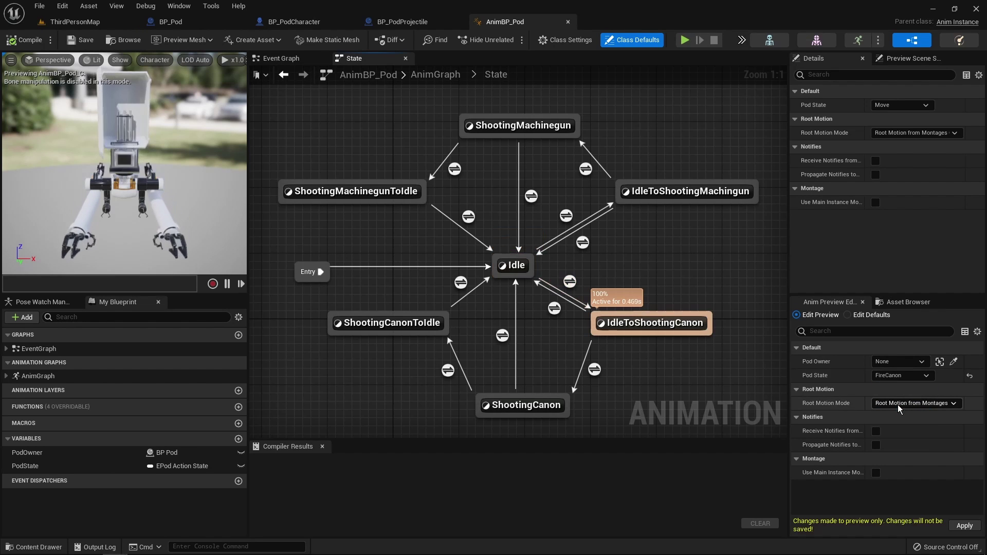
click(900, 376)
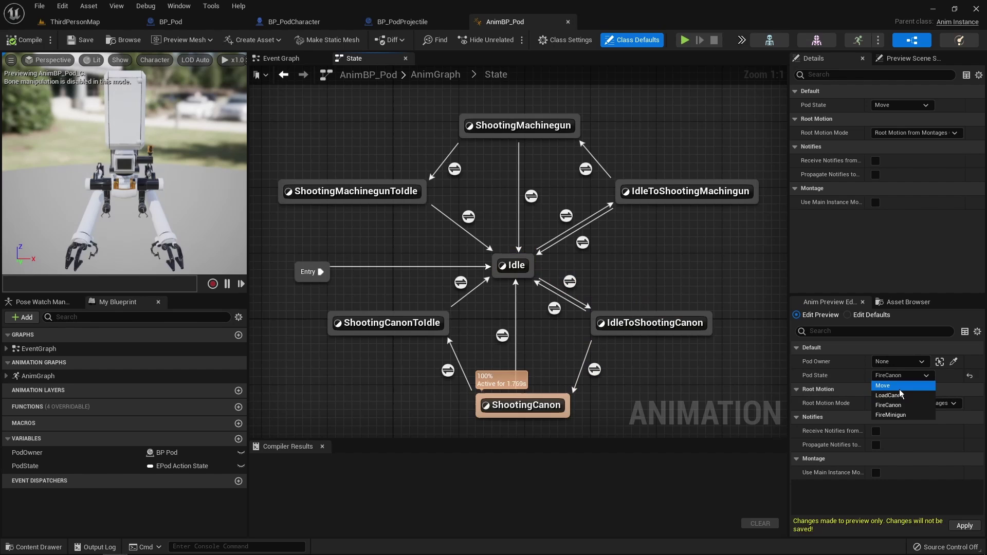
click(900, 394)
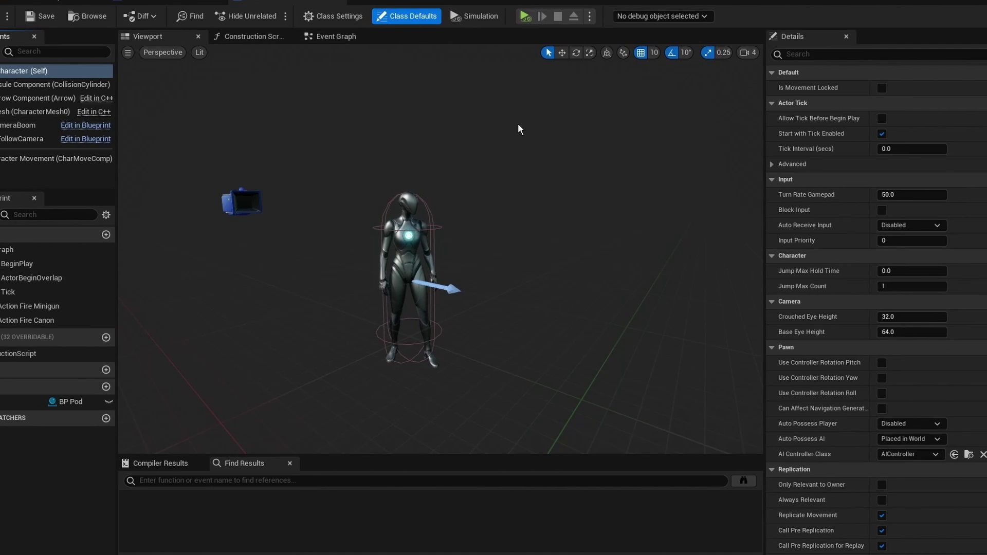
Step: Switch BP_PodCharacter to its Event Graph, where BeginPlay spawns and initialises the pod
click(338, 36)
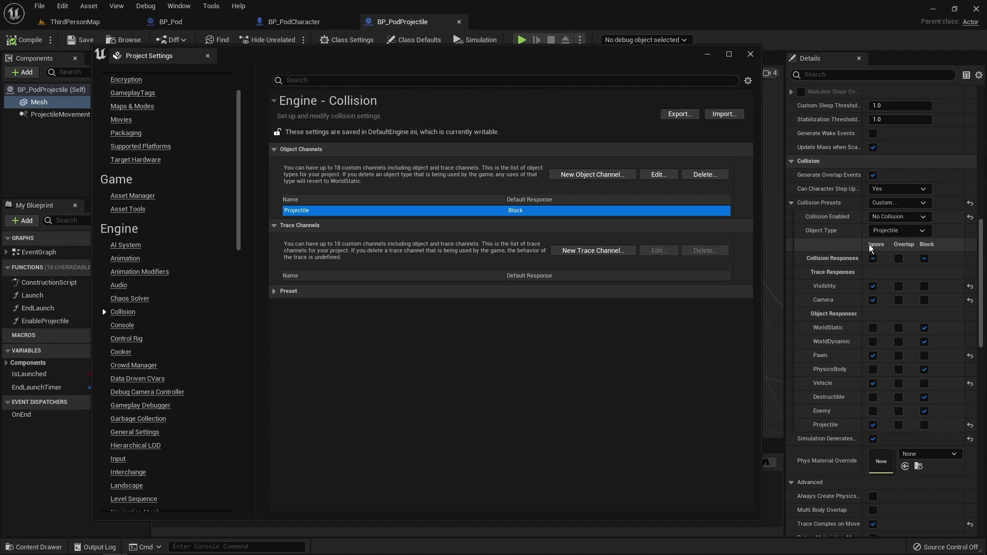
Step: Play the grey test level and walk the mannequin forward to watch the pod follow
scroll(899, 262, down, 2)
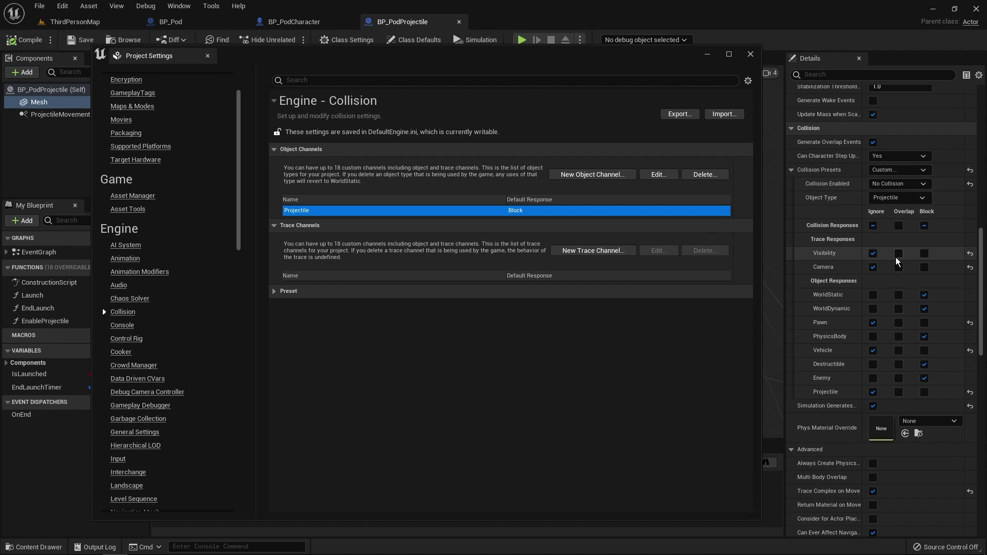
scroll(913, 307, up, 6)
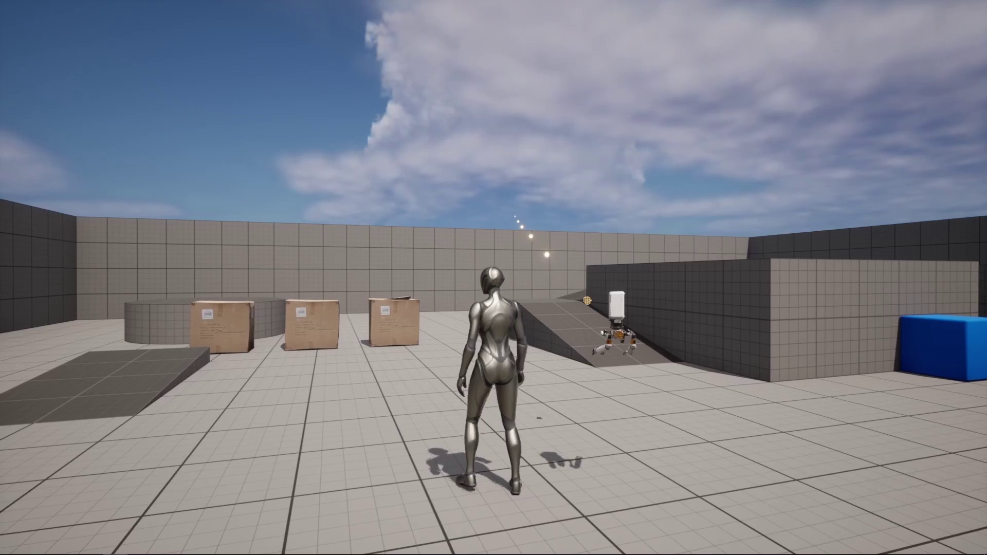
key(w)
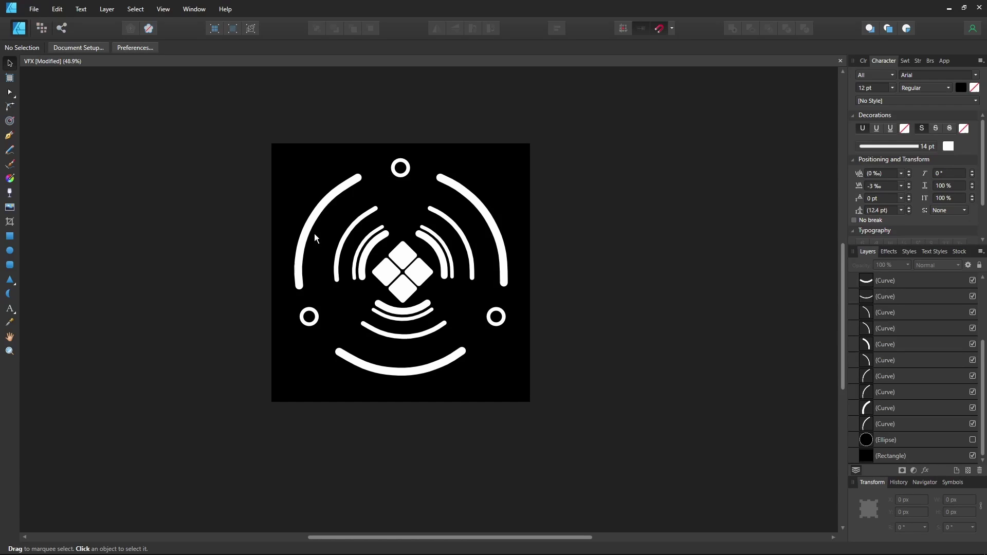
scroll(408, 250, up, 1)
ctrl+scroll(421, 271, up, 1)
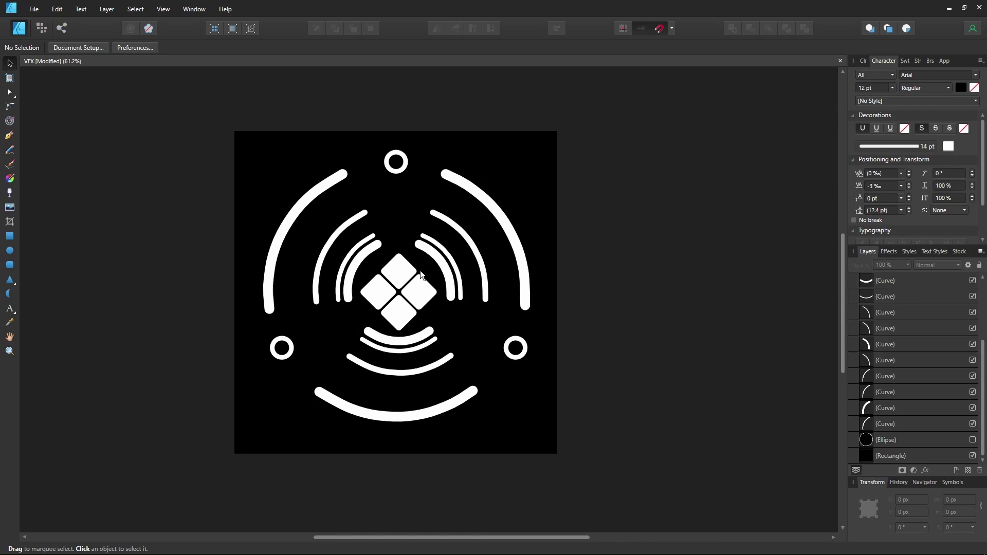
ctrl+scroll(423, 286, up, 1)
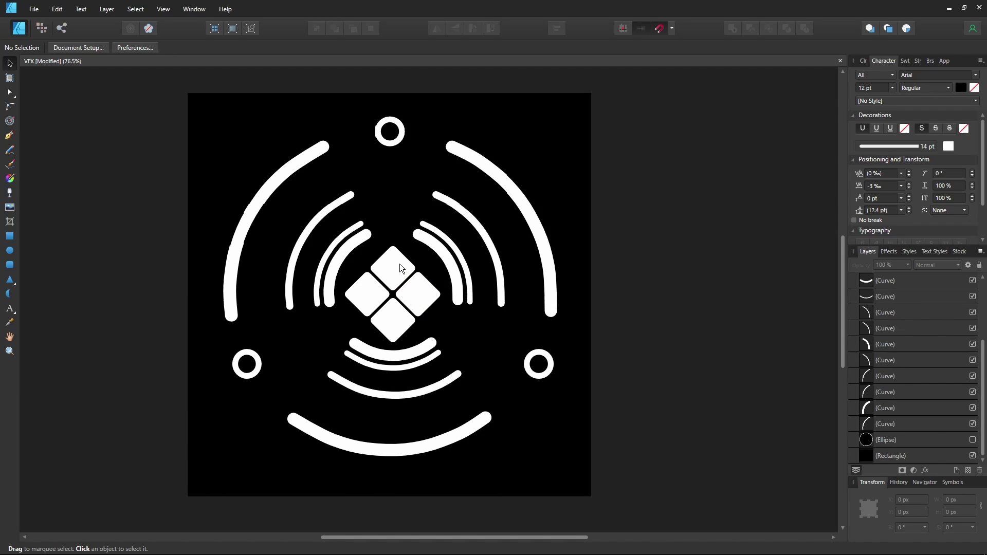
scroll(899, 335, up, 3)
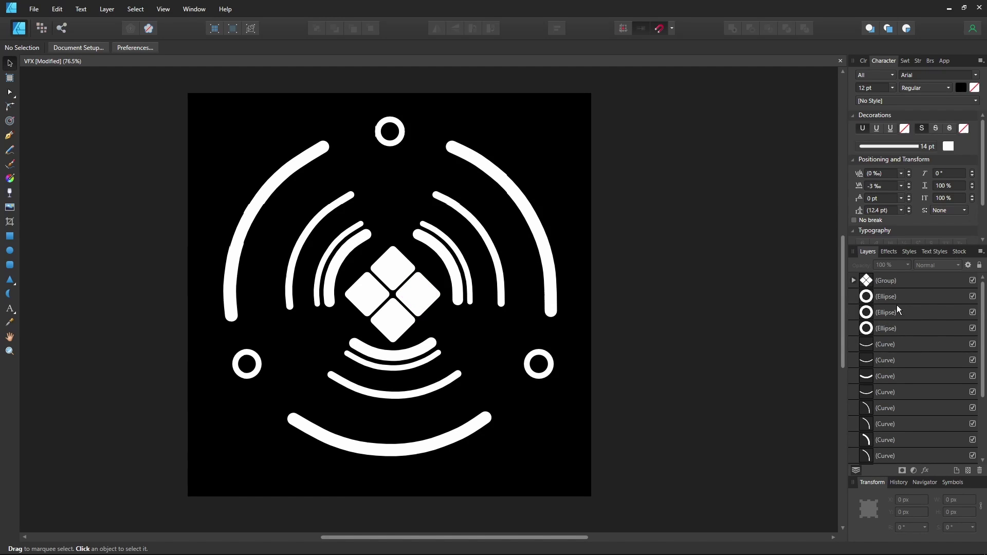
click(973, 281)
click(973, 280)
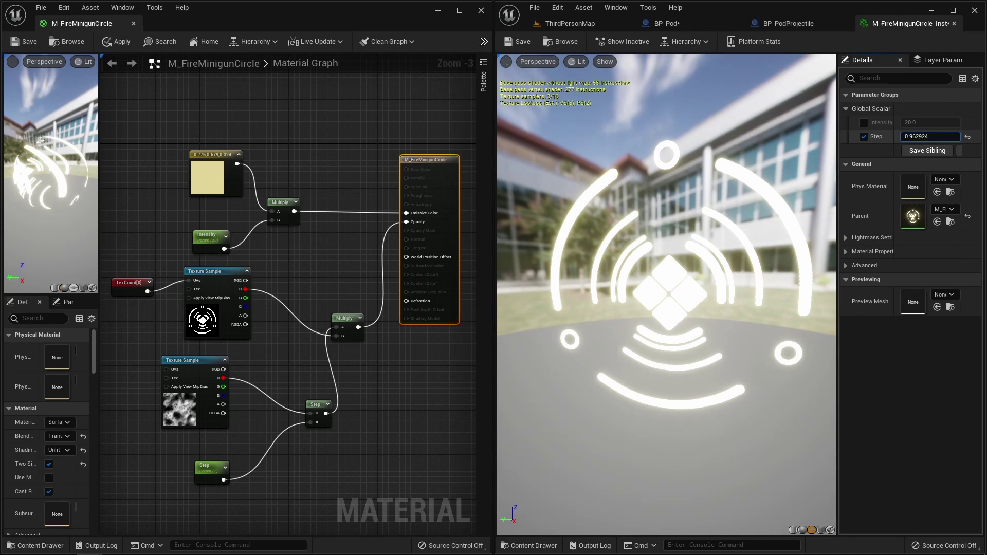
Step: Dissolve the minigun circle via its Step value, orbit the muzzle flash preview, and compact REAPER's Fire folder
drag(930, 136, 967, 136)
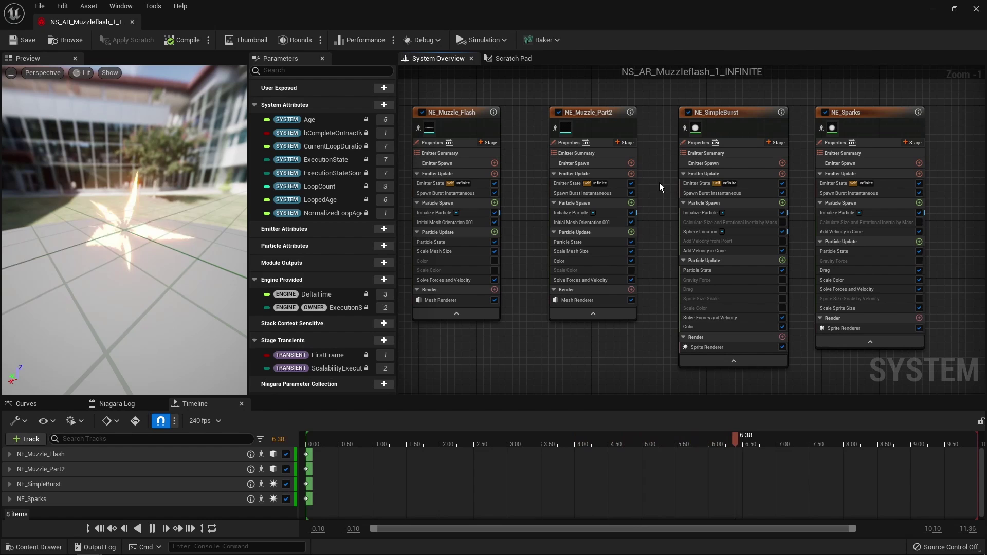
drag(154, 231, 247, 231)
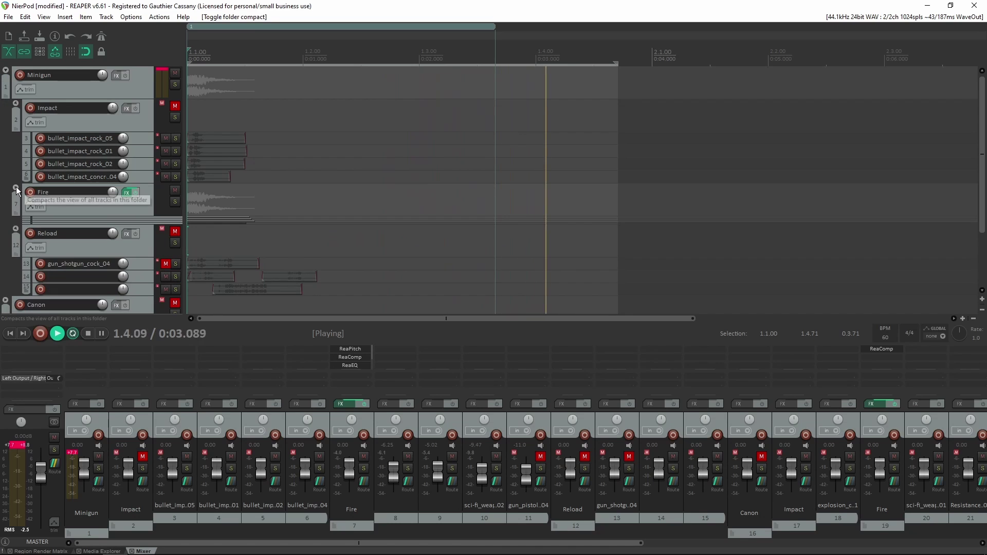
click(17, 187)
scroll(65, 205, down, 3)
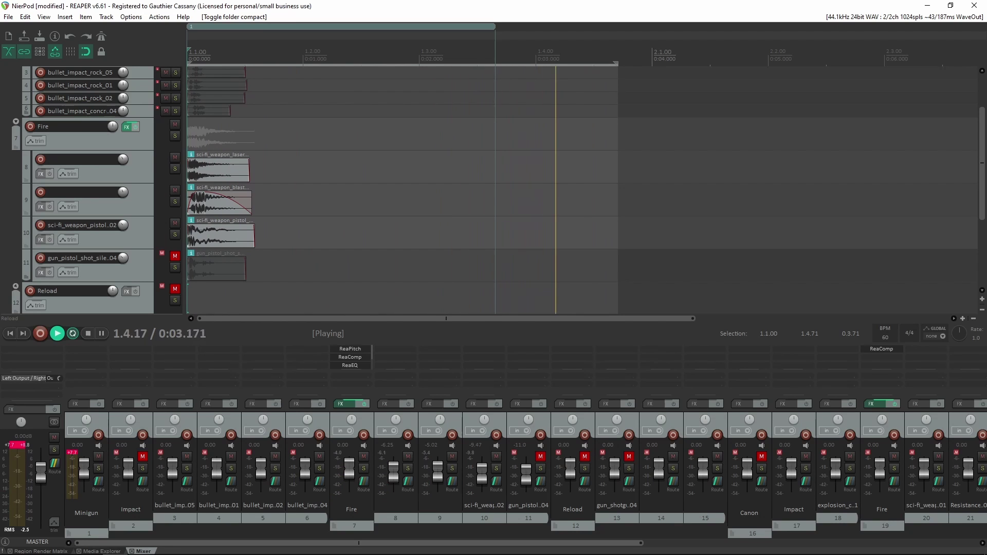
Step: Select track 11, the pistol shot layer, while the fire and impact sounds loop
click(147, 267)
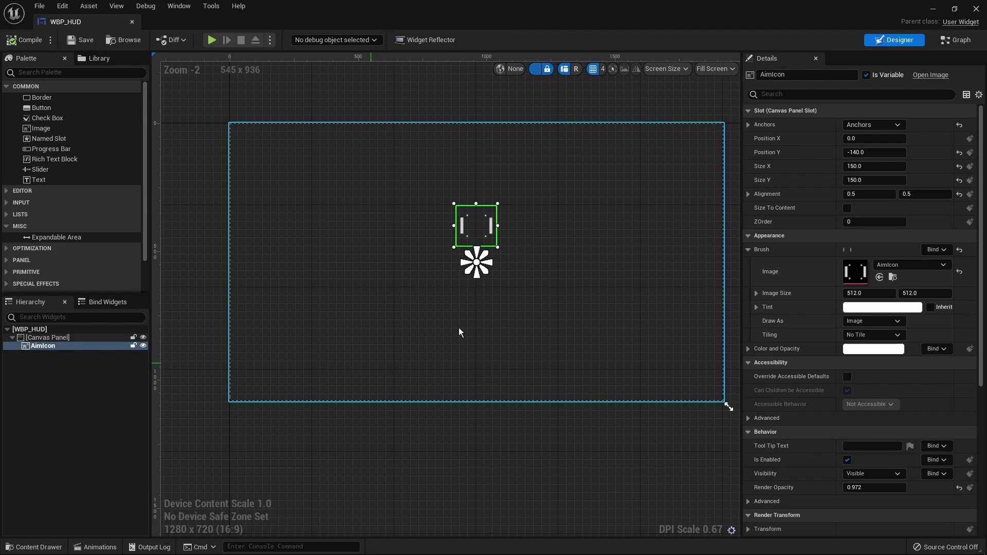
Step: Zoom the WBP_HUD canvas and play the AimIconOpacity fade on the aim icon
scroll(480, 325, up, 1)
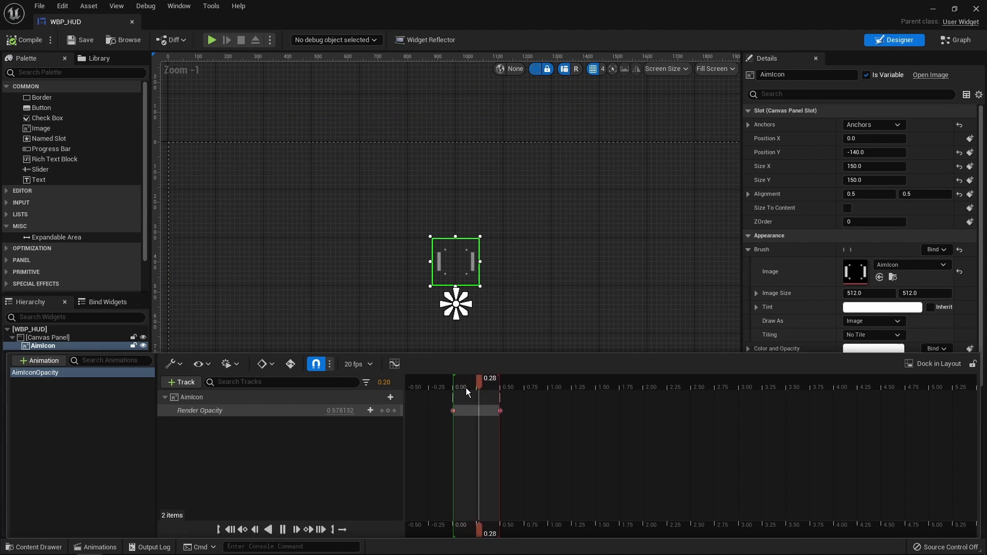
key(space)
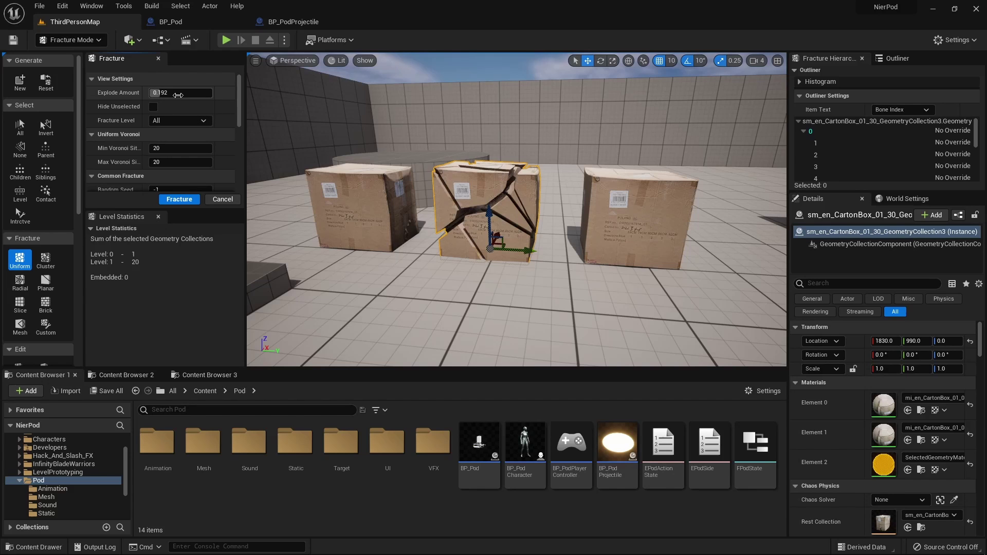
Step: Lower the fractured cardboard box's Explode Amount from 0.192 to 0.096
drag(178, 95, 205, 93)
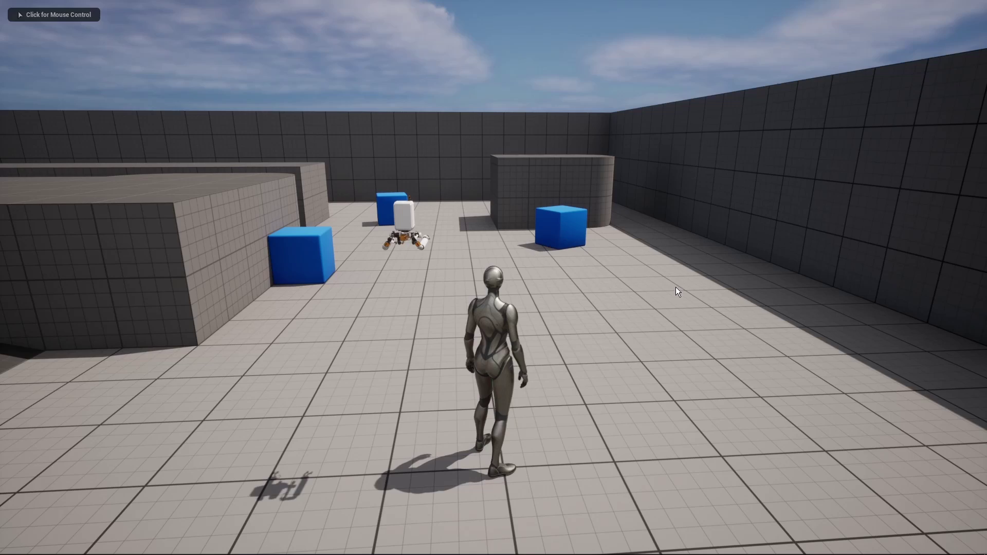
Step: Focus the running PIE game viewport to test the pod
click(612, 280)
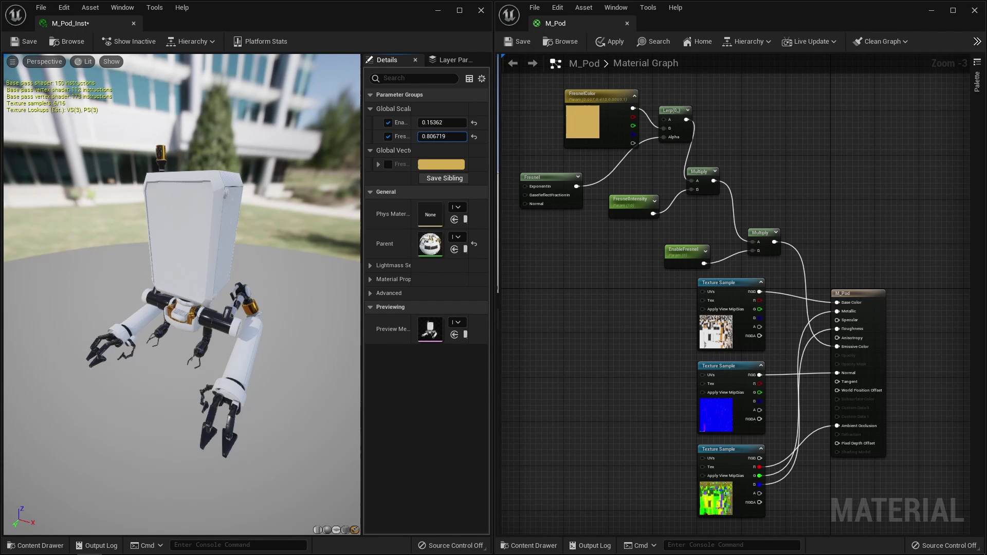
Step: Increase the Fresnel scalar in M_Pod_Inst to strengthen the pod's glow
drag(442, 136, 489, 136)
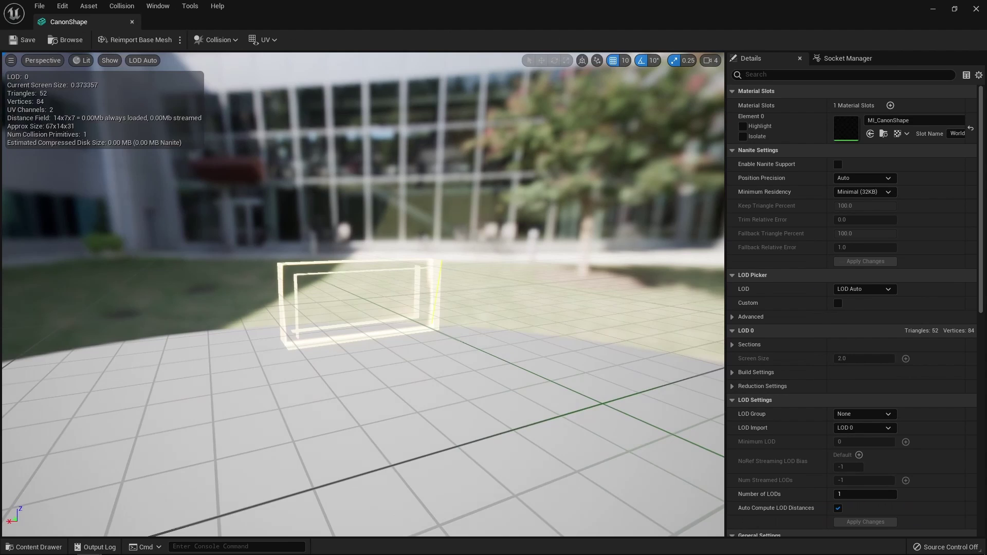
Step: Orbit the CanonShape mesh in the static mesh editor to inspect it
drag(363, 294, 518, 257)
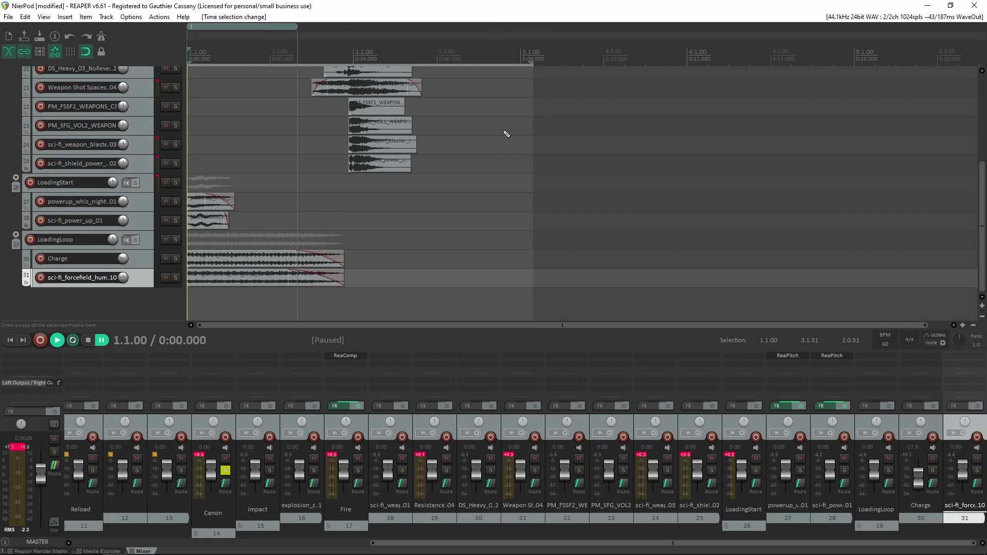
Step: Undo the time selection, charge item shortening and loop item lengthening edits
key(ctrl+z)
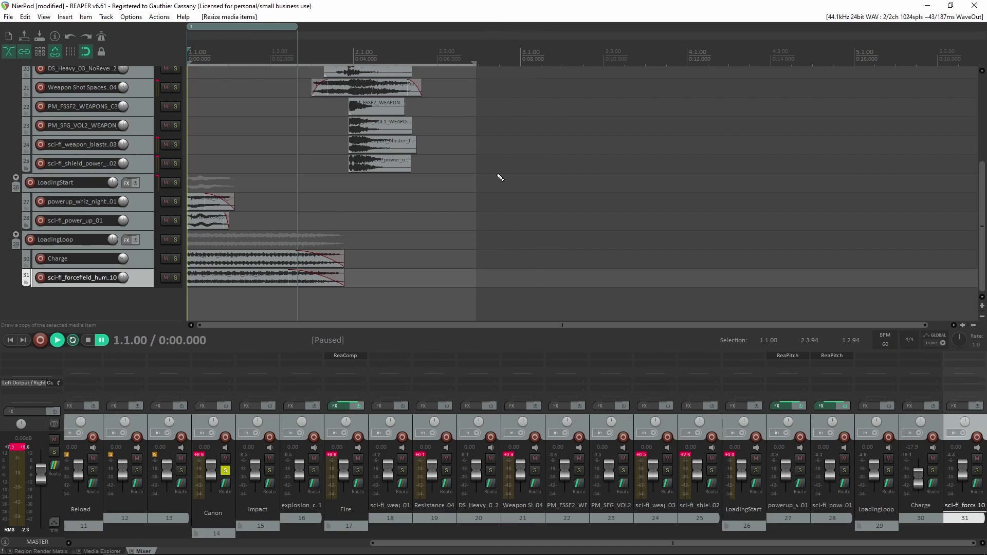
key(ctrl+z)
key(ctrl+z)
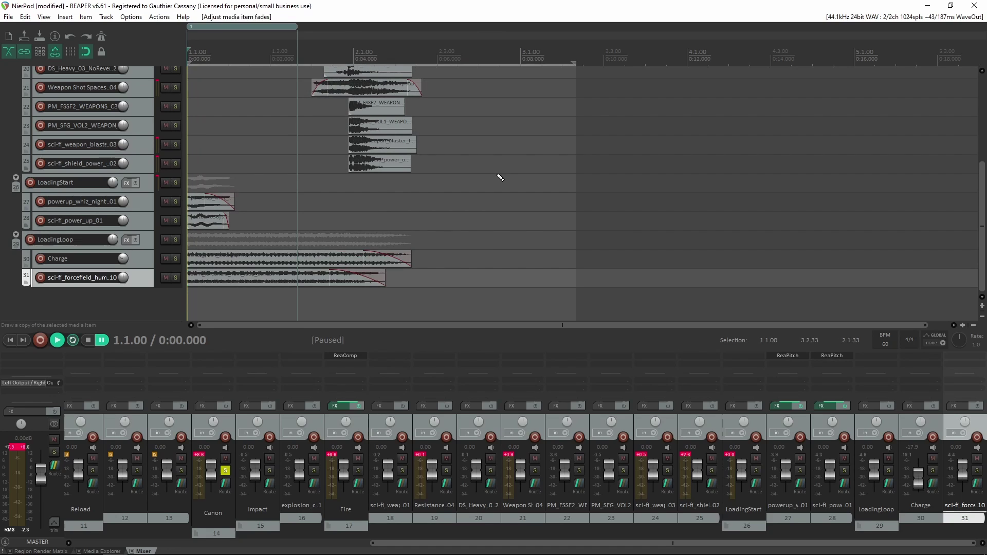
key(ctrl+z)
key(ctrl+z)
key(ctrl+z)
key(ctrl+z)
key(ctrl+z)
key(ctrl+z)
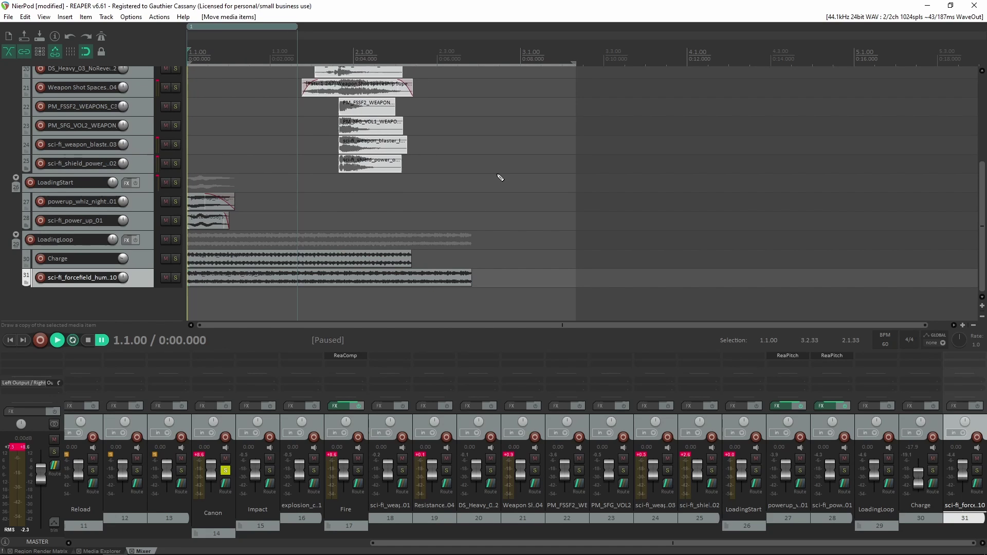
key(ctrl+z)
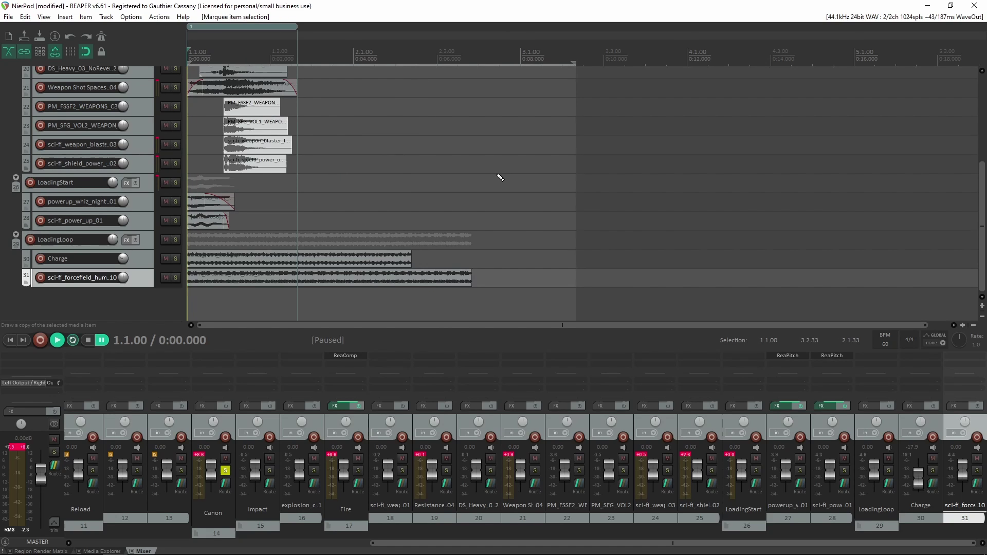
scroll(500, 178, up, 3)
scroll(501, 178, down, 5)
Step: Redo the earlier item moves and play back the cannon sounds
key(ctrl+z)
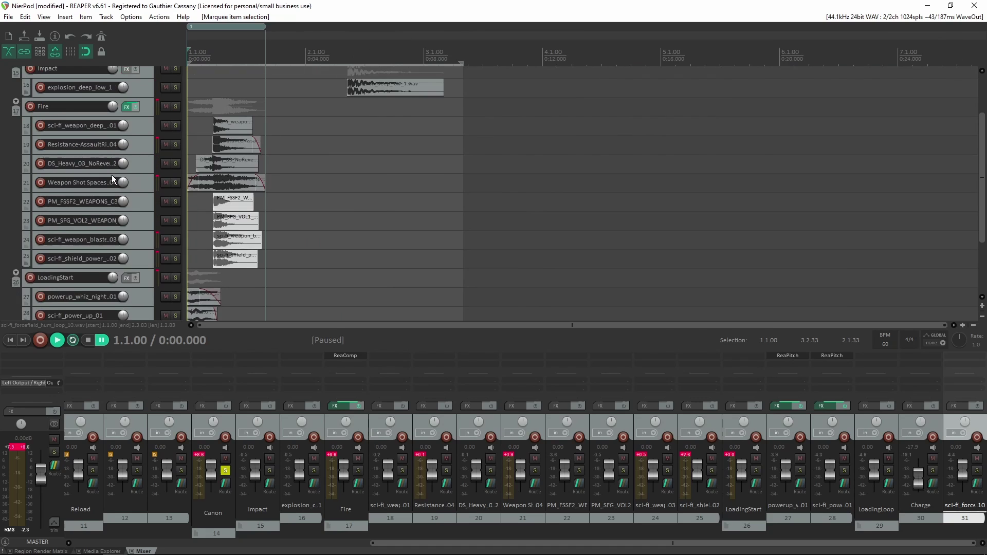
scroll(112, 175, up, 5)
key(ctrl+z)
key(ctrl+z)
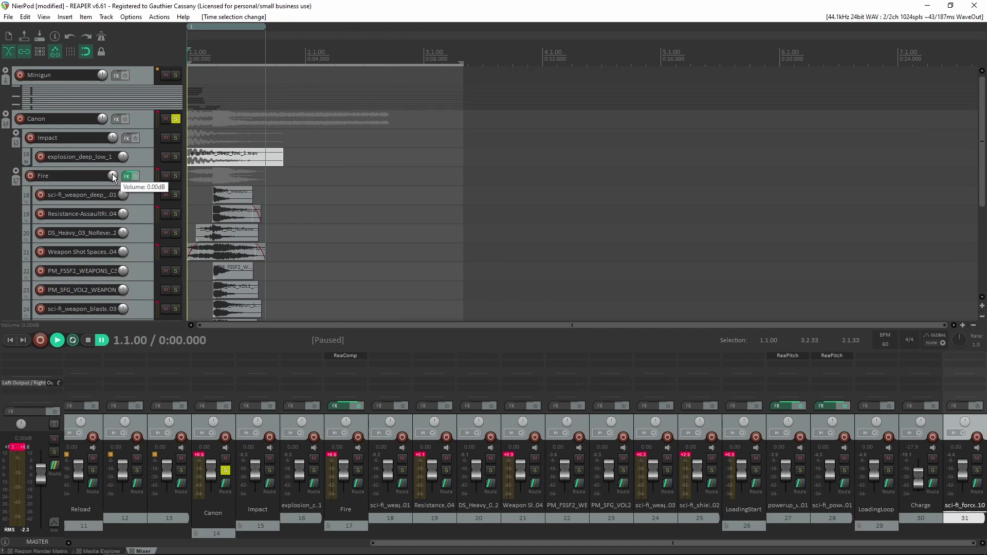
key(ctrl+shift+z)
key(space)
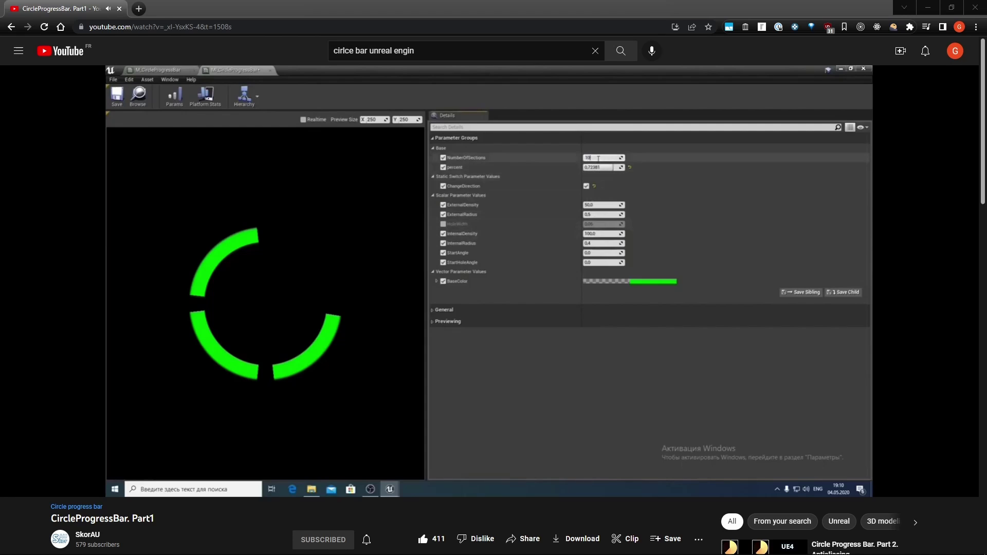
Step: Switch to the CircleProgressBar Part1 tutorial video to watch it full screen
key(alt+Tab)
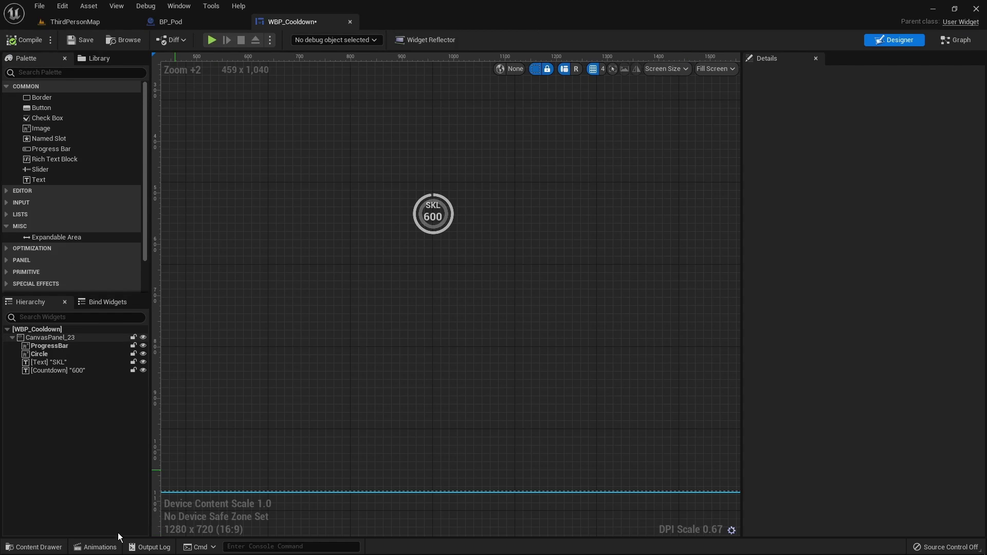
Step: Select OpacityAnim in WBP_Cooldown and alternate Play and Reverse to fade the SKL circle
click(98, 547)
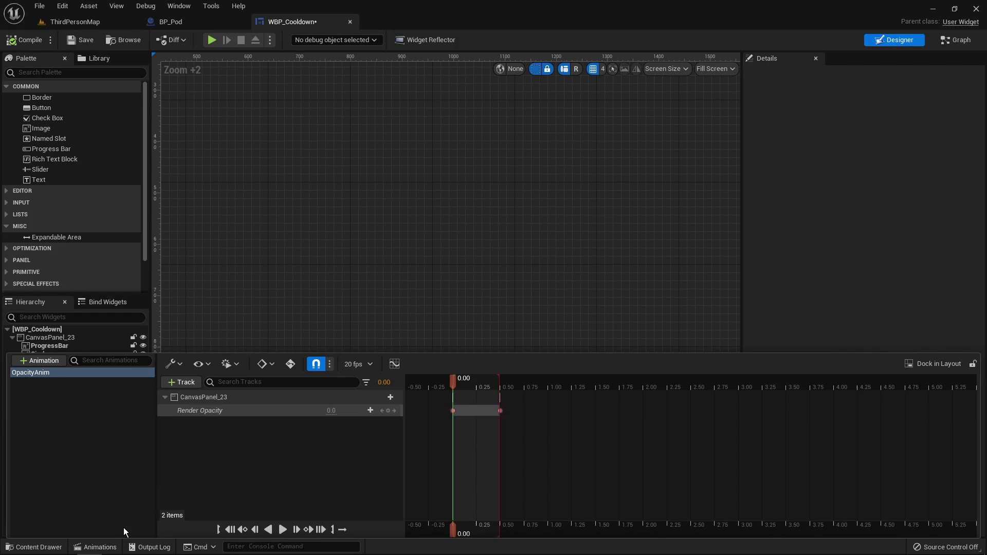
click(282, 529)
click(268, 530)
click(282, 530)
click(268, 530)
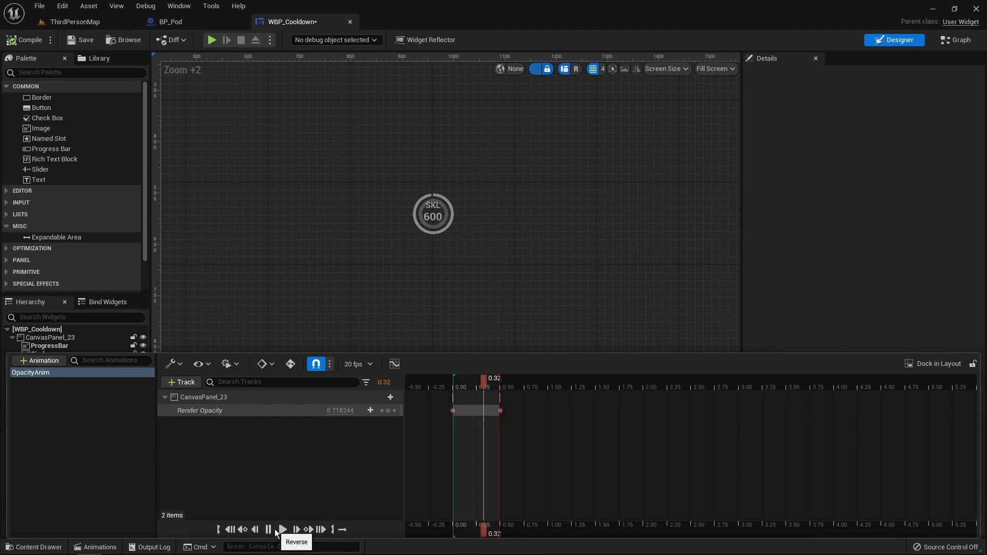
click(282, 530)
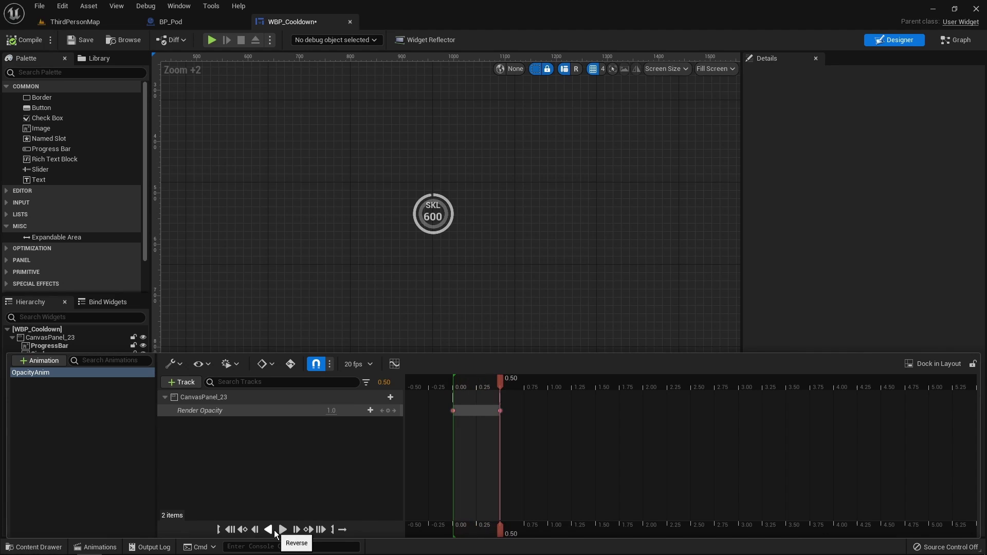
click(273, 531)
click(282, 530)
click(268, 529)
click(282, 530)
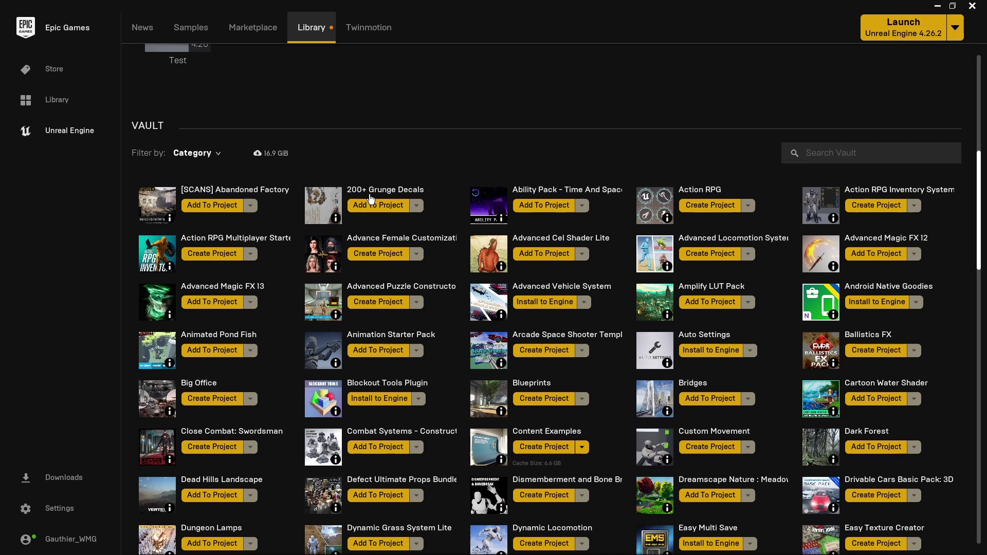
Step: Open the [SCANS] Abandoned Factory Buildings product page and view its second gallery image
click(268, 194)
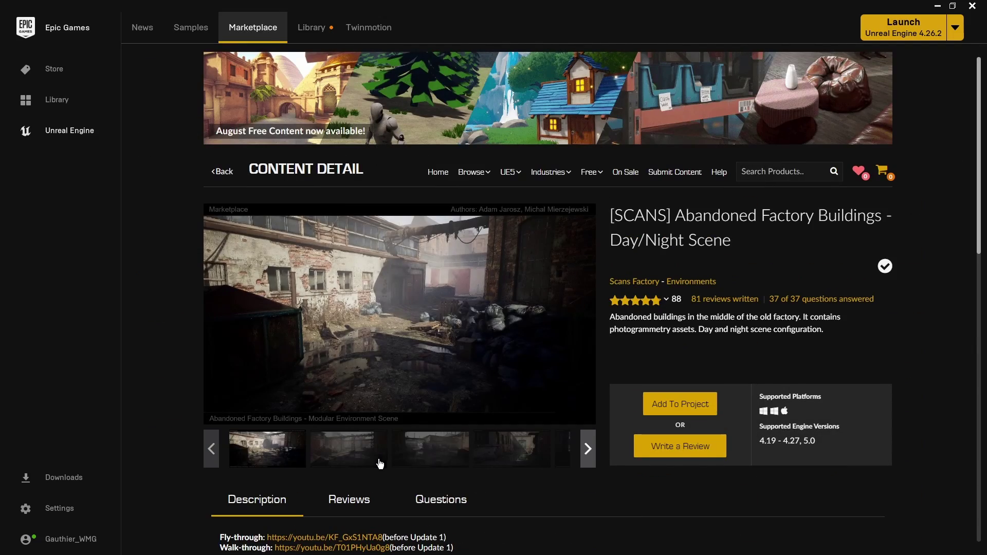
click(360, 455)
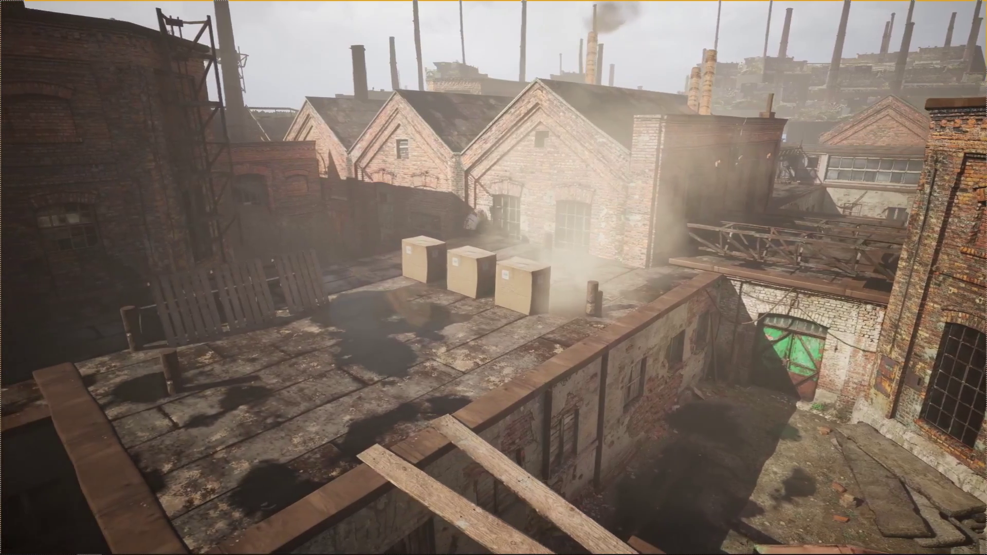